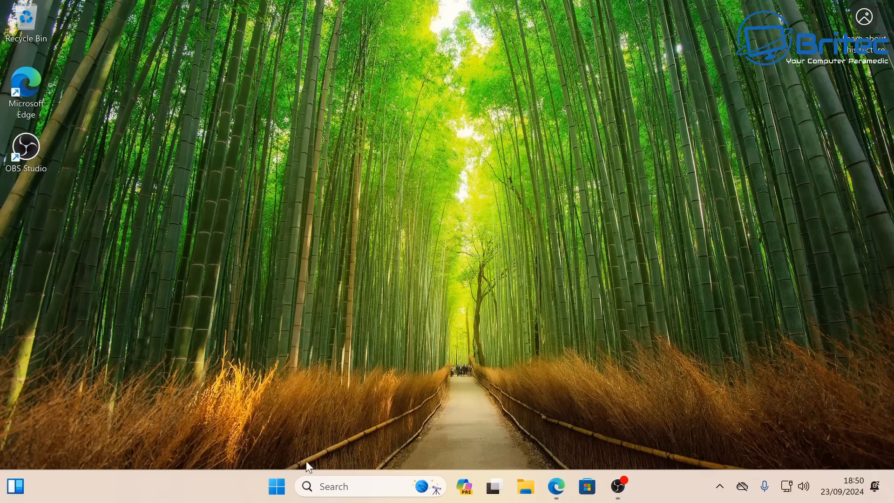
- Open Device Manager, inspect the devices without drivers under Other devices, and close the driver update window
key("super+x")
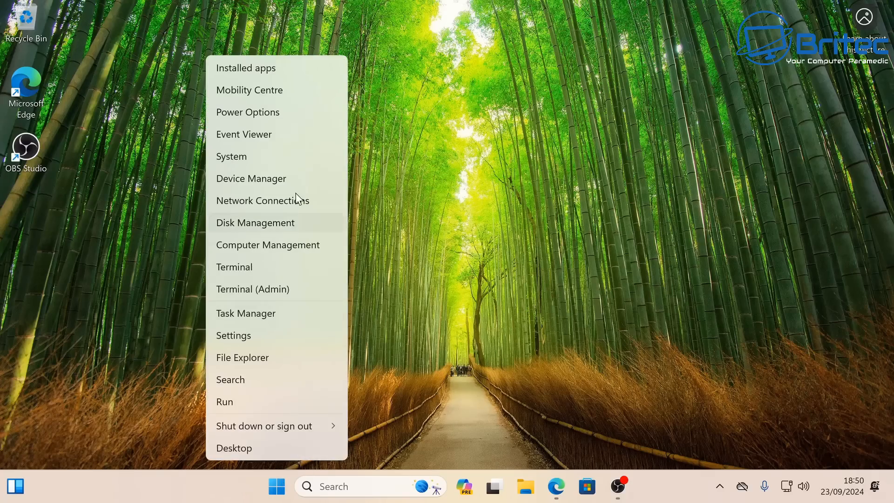
left_click(299, 184)
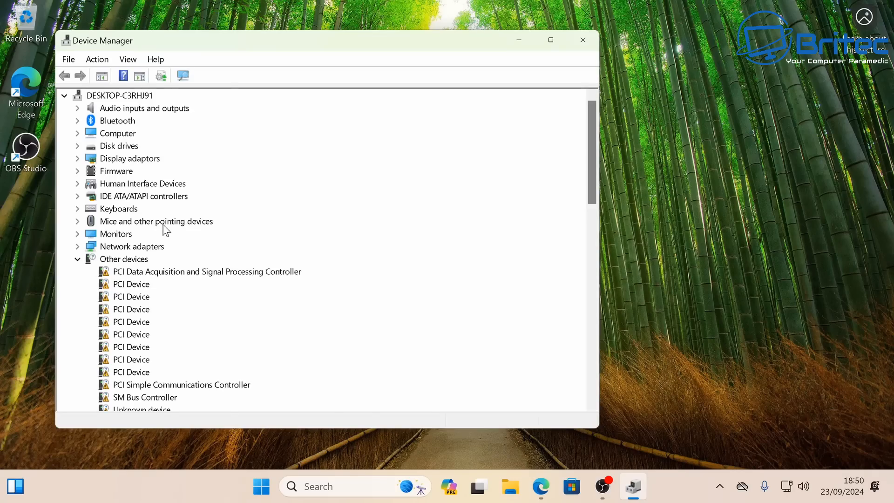
scroll(166, 230, "down", 2)
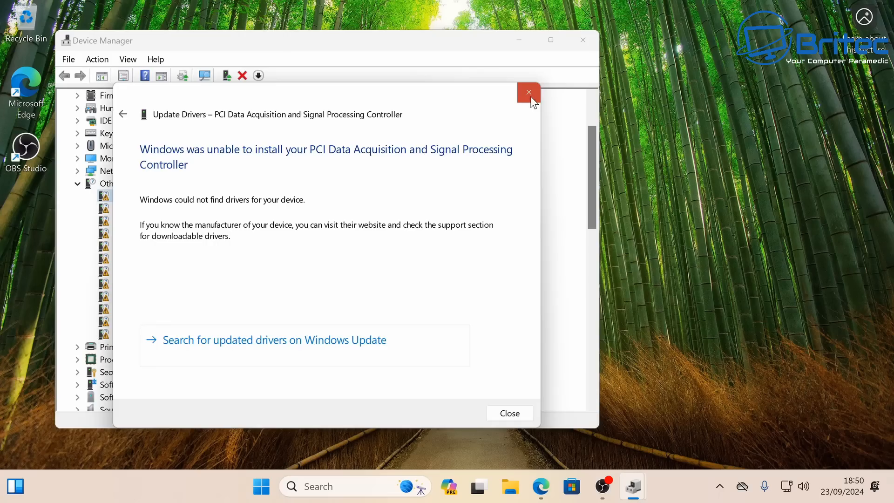
left_click(529, 93)
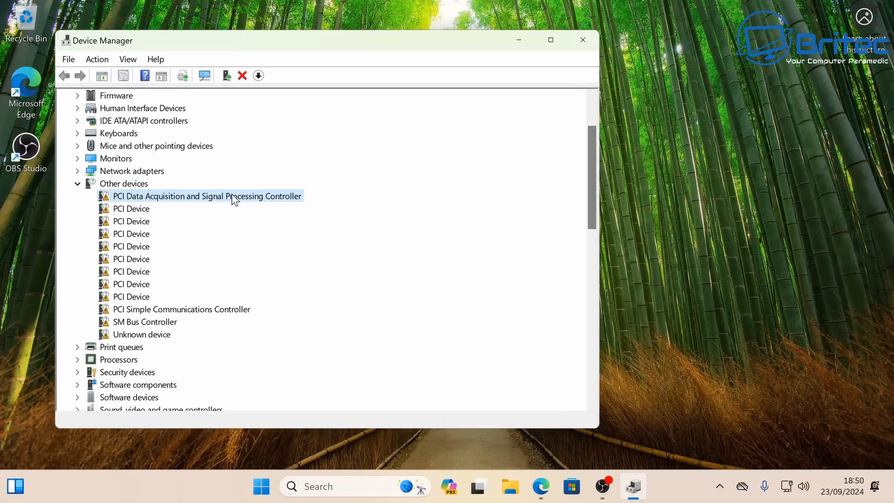
- Try to update the PCI Data Acquisition and Signal Processing Controller by searching automatically for drivers
right_click(234, 200)
left_click(286, 201)
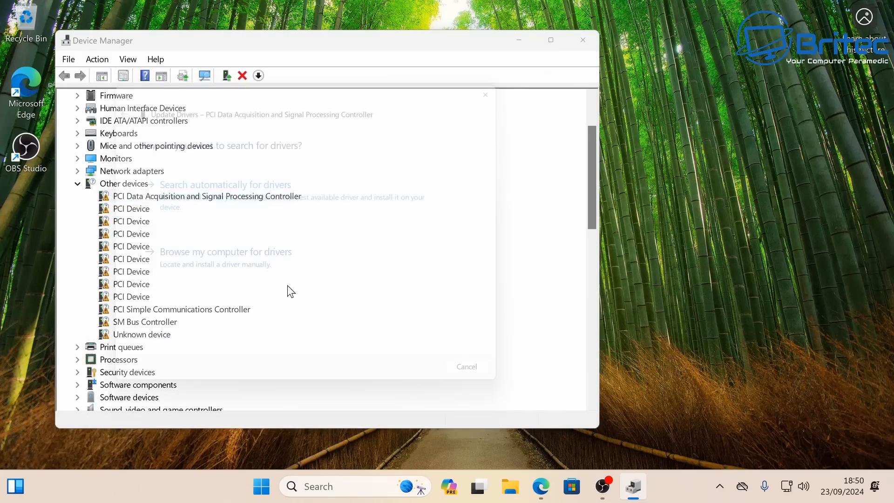
left_click(275, 219)
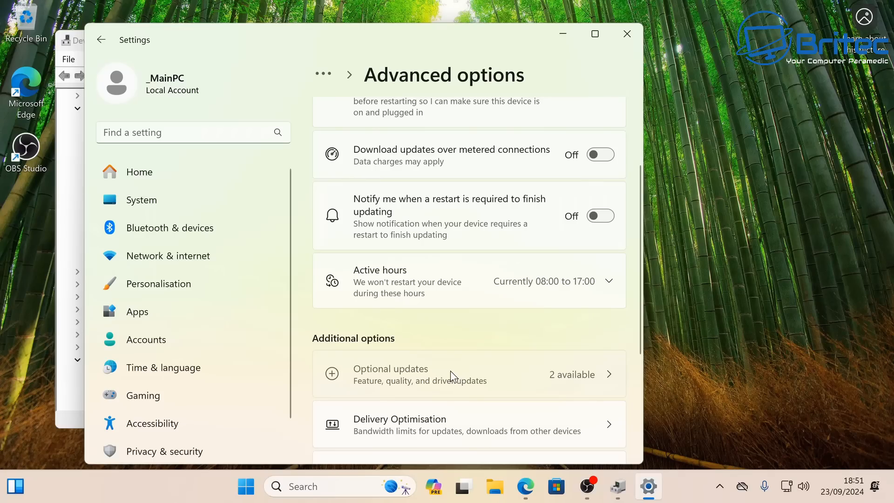
- Install the optional Intel Bluetooth 20.100.10.10 and Intel net 19.51.50.2 driver updates, and return to the device list in Device Manager
left_click(451, 370)
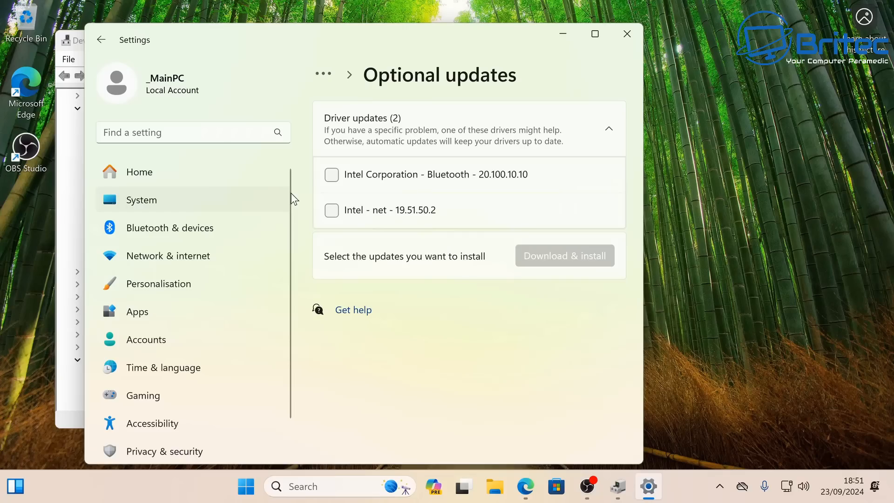
left_click(332, 174)
left_click(331, 210)
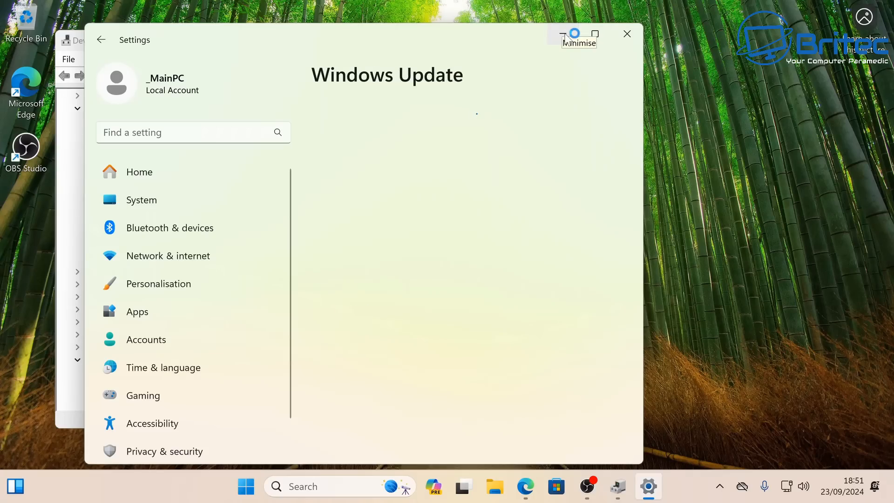
left_click(564, 35)
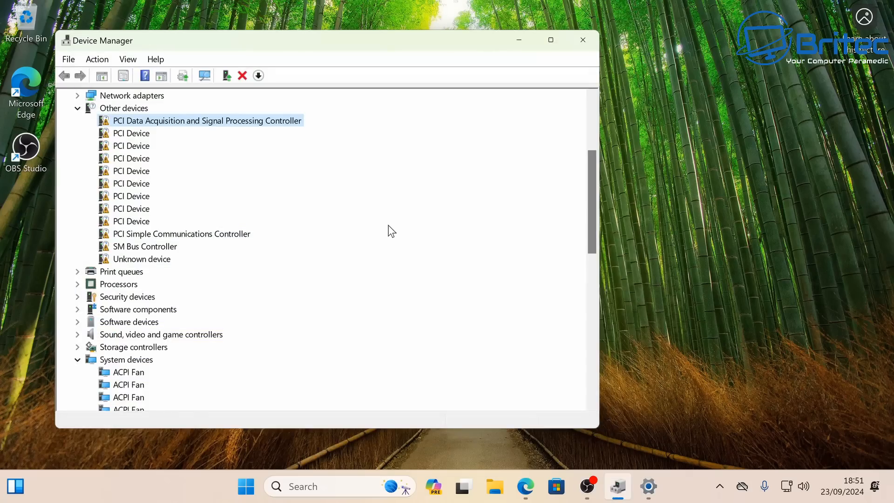
scroll(391, 230, "down", 6)
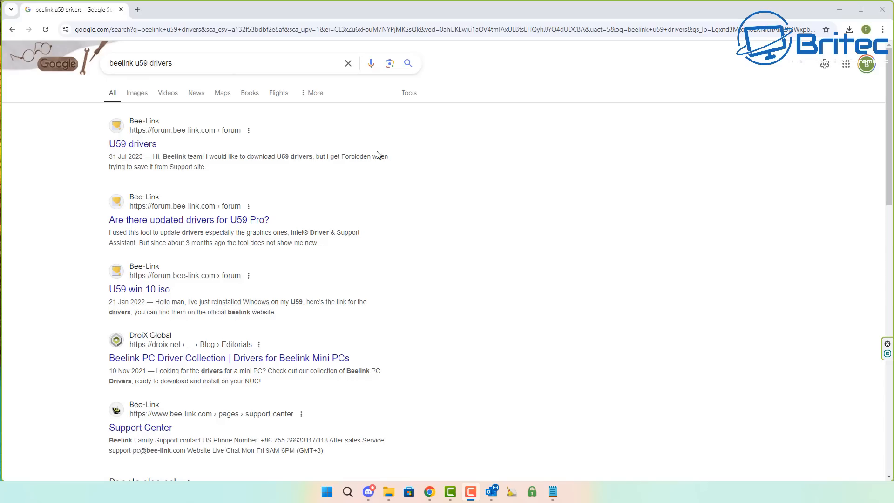
- Open the "U59 drivers" Beelink forum thread from the search results and read through its replies
left_click(135, 149)
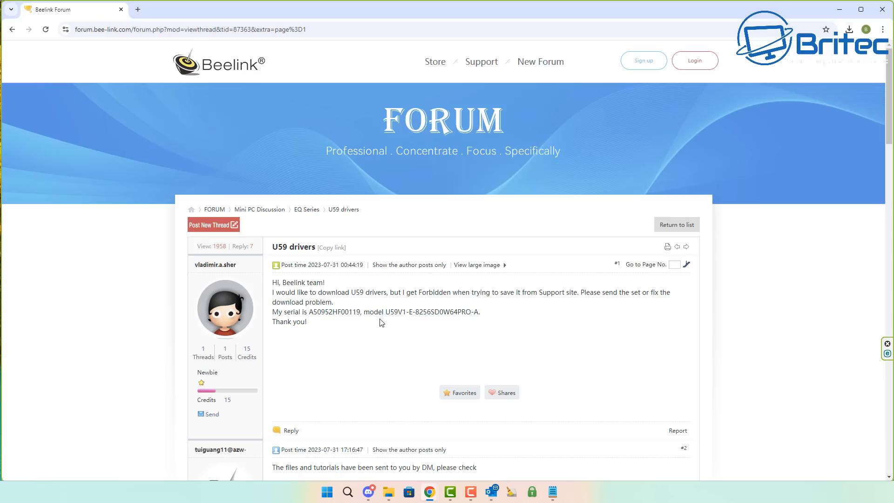
middle_click(744, 297)
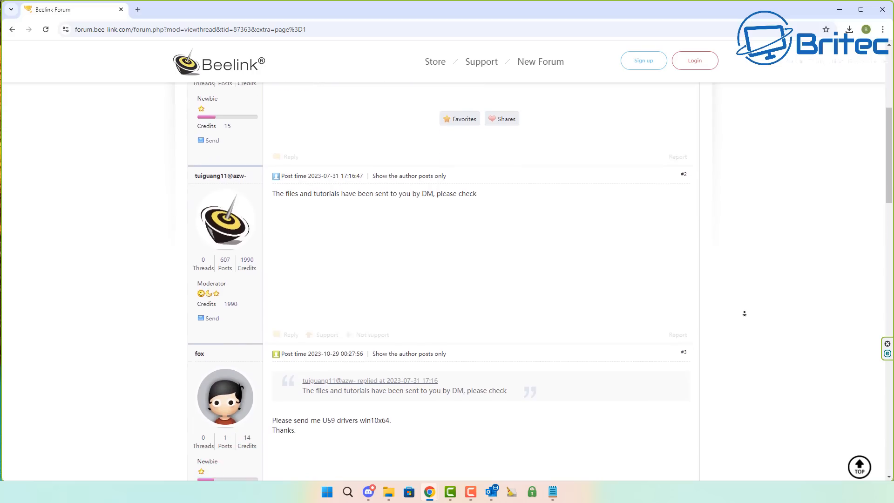
middle_click(744, 314)
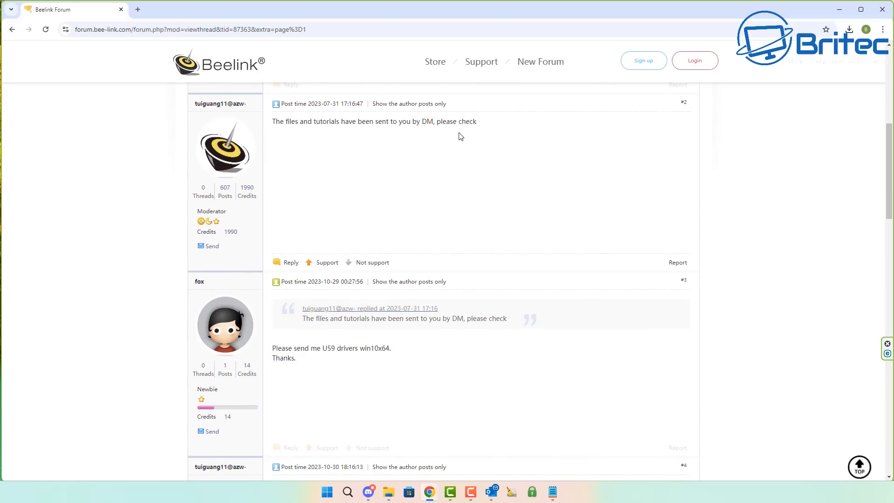
middle_click(755, 245)
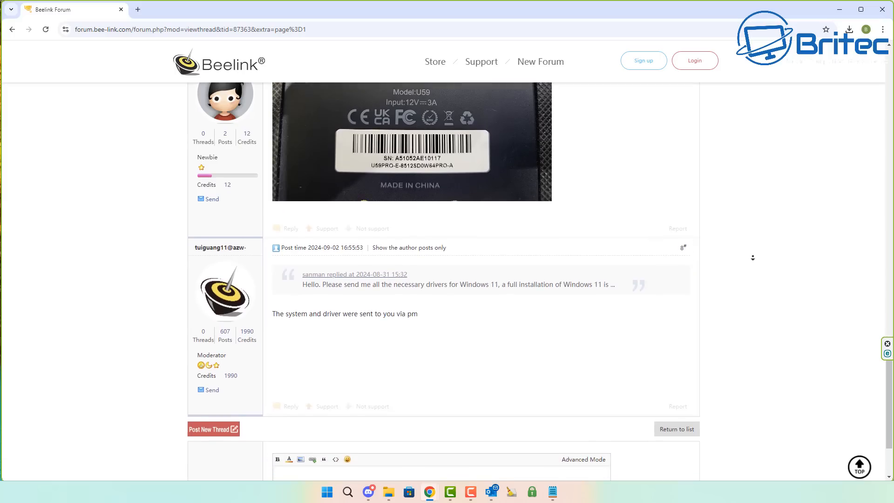
middle_click(753, 257)
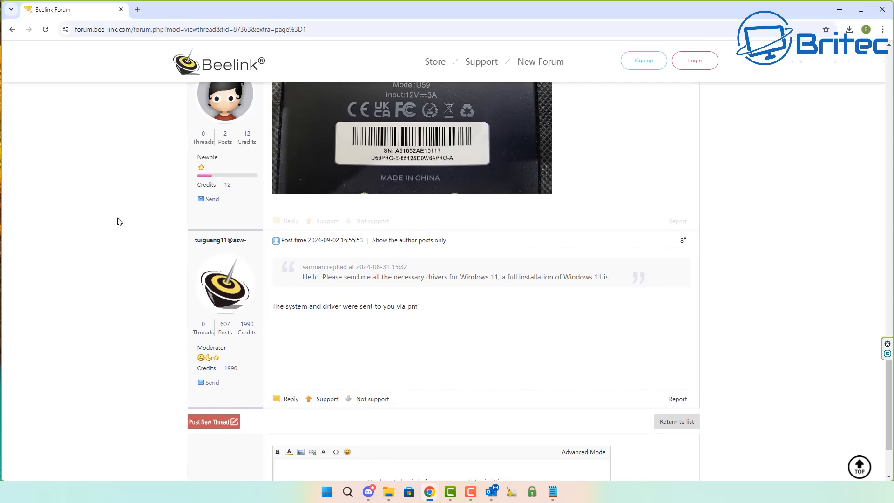
- Open the "U59 win 10 iso" thread from the search results and check the support-site driver link in reply #2
left_click(11, 30)
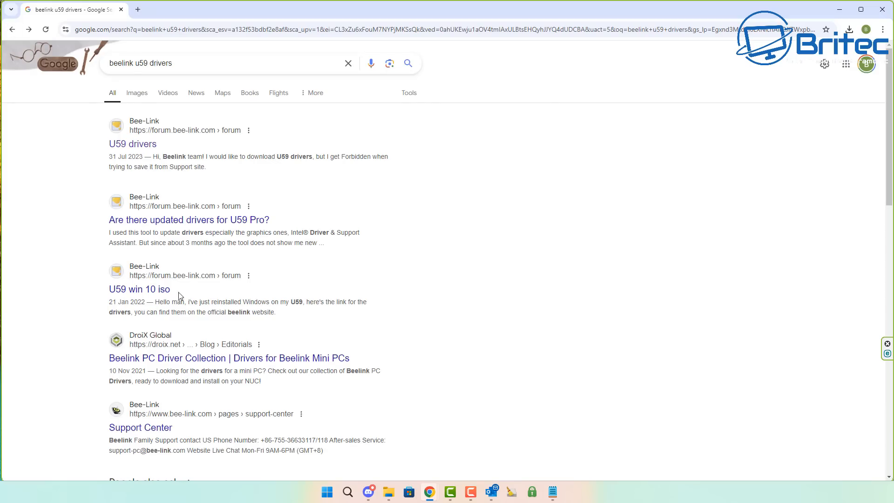
left_click(152, 297)
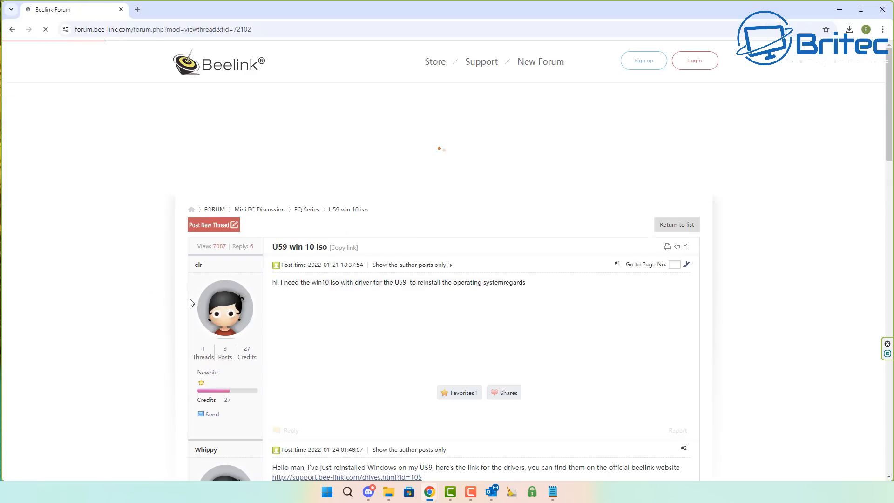
middle_click(808, 300)
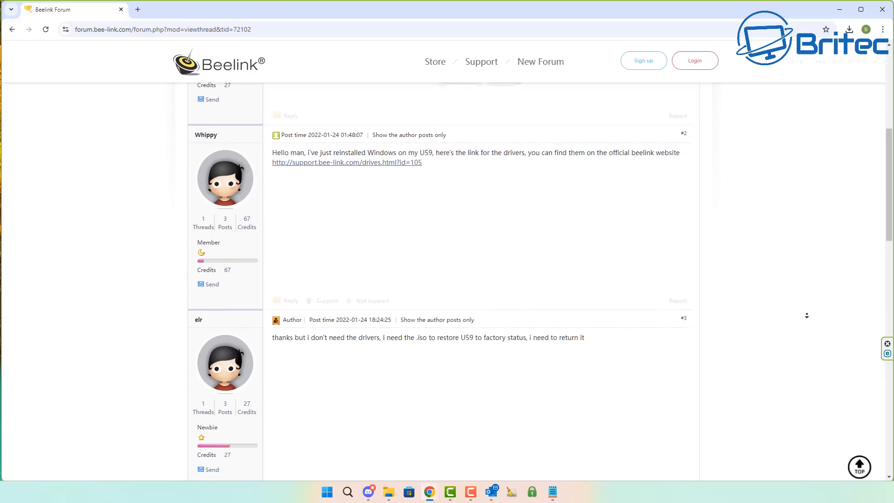
middle_click(807, 316)
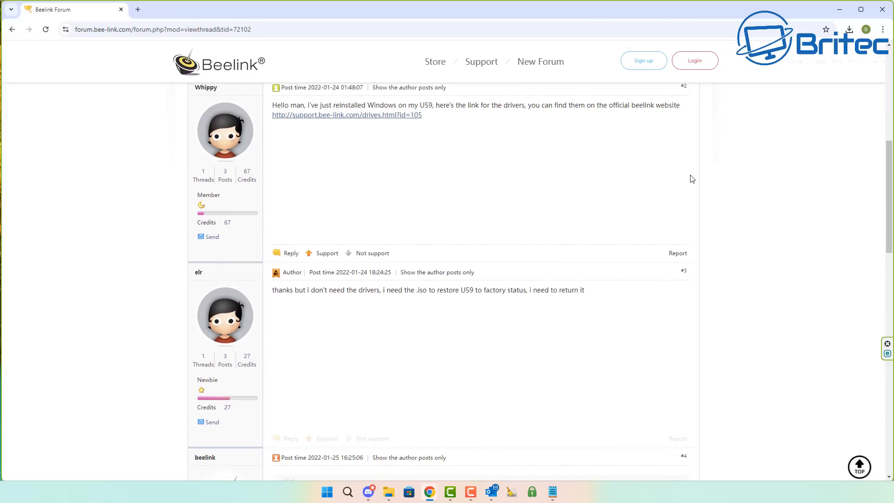
left_click(358, 116)
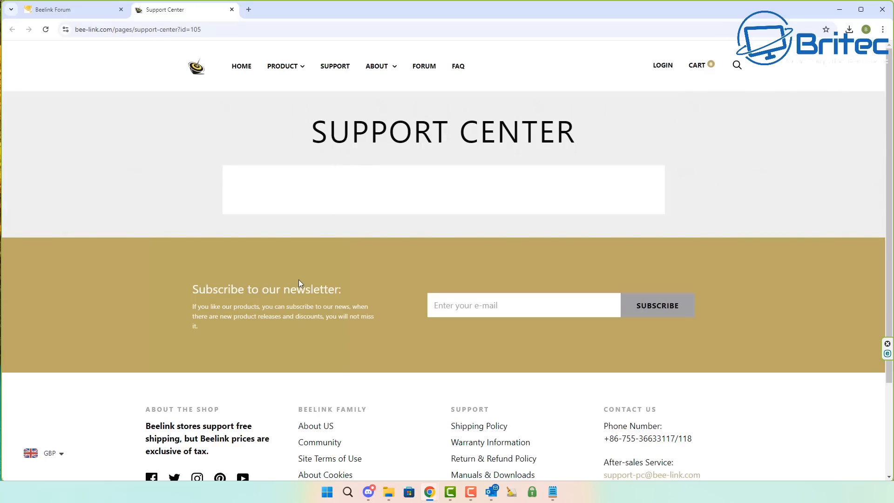
left_click(232, 10)
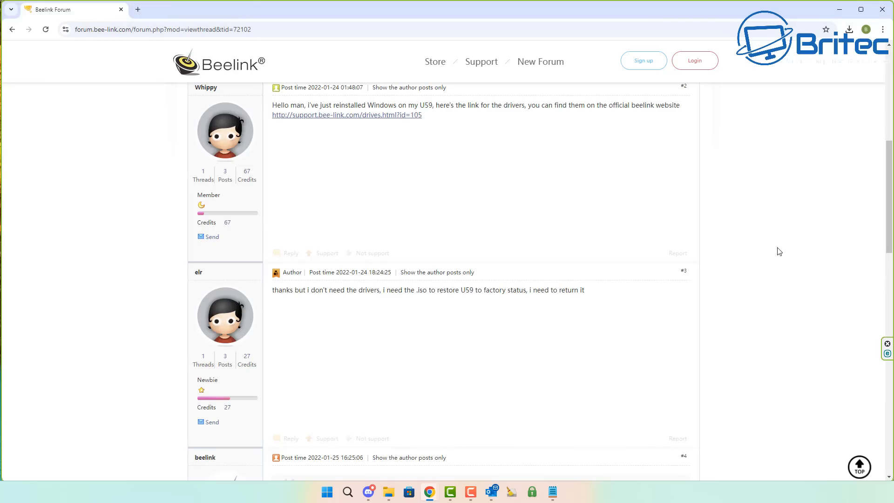
- Open the win11 system download link in Beelink's reply #4 of the forum thread
middle_click(776, 251)
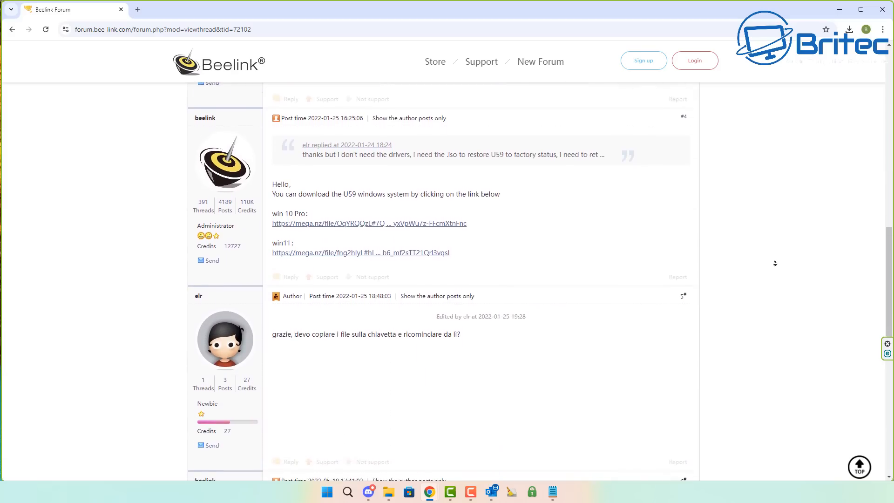
middle_click(775, 263)
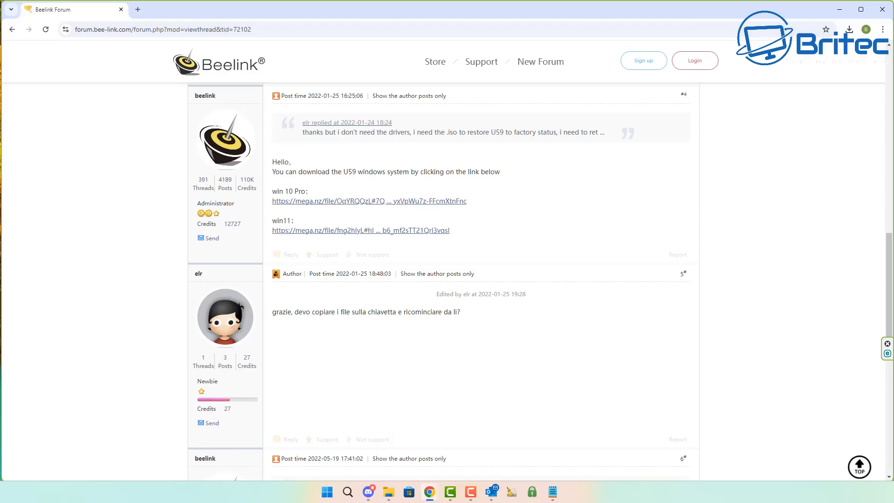
left_click(321, 233)
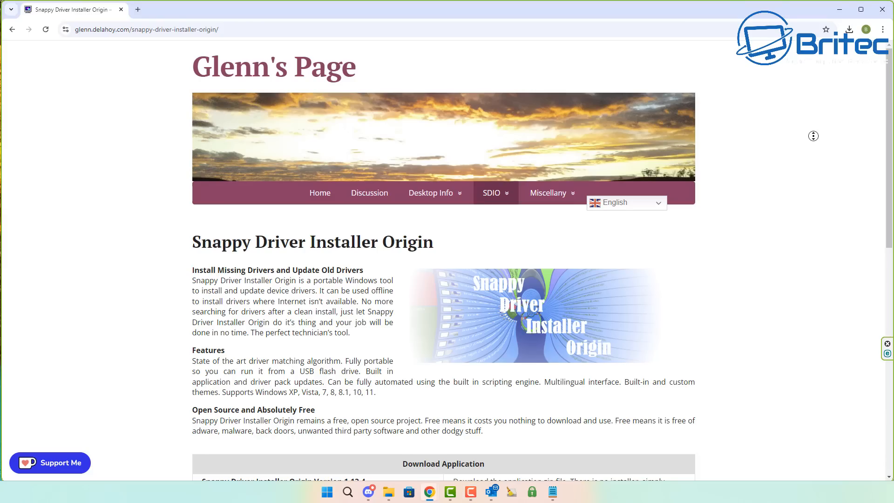
- Download Snappy Driver Installer Origin Version 1.13.4 from its web page and show the finished download
middle_click(811, 141)
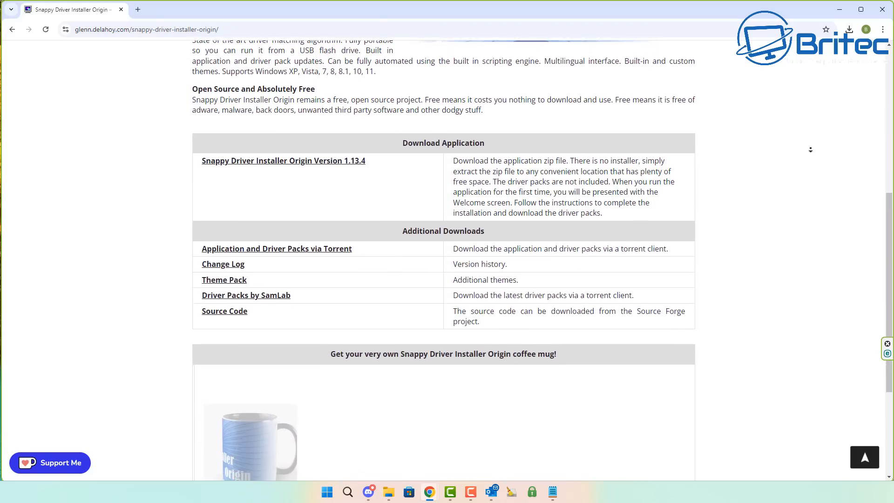
left_click(811, 151)
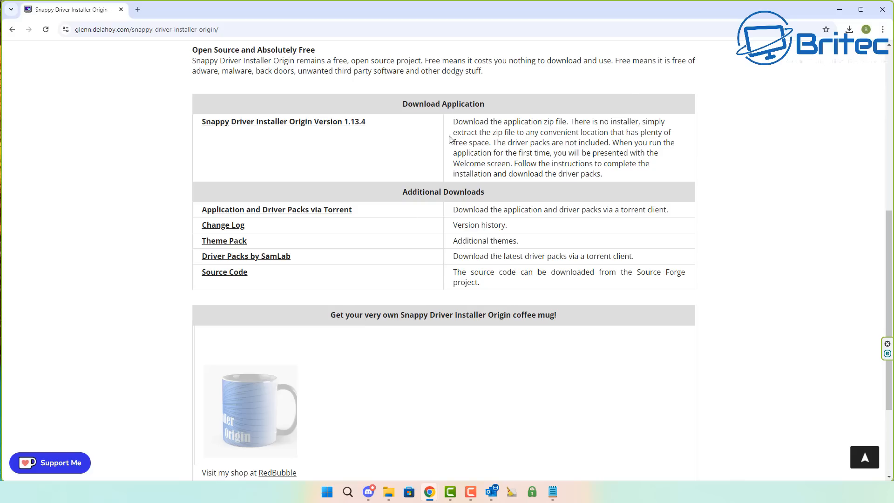
left_click(319, 127)
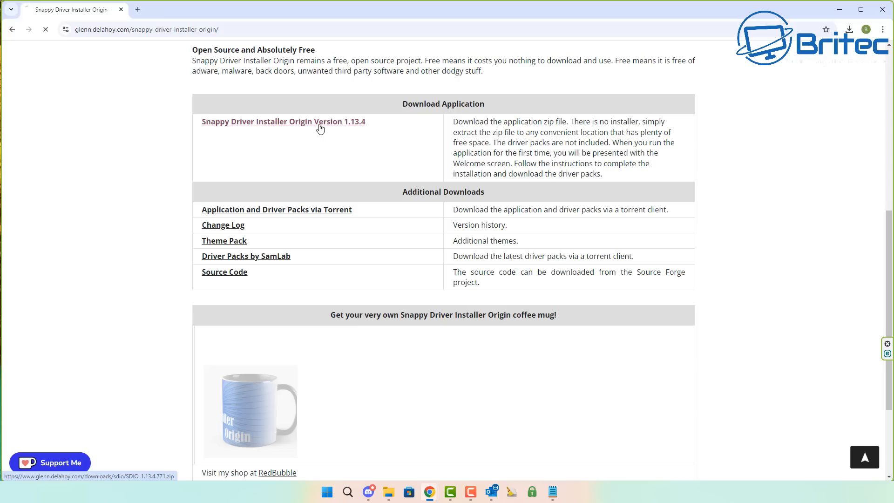
left_click(849, 29)
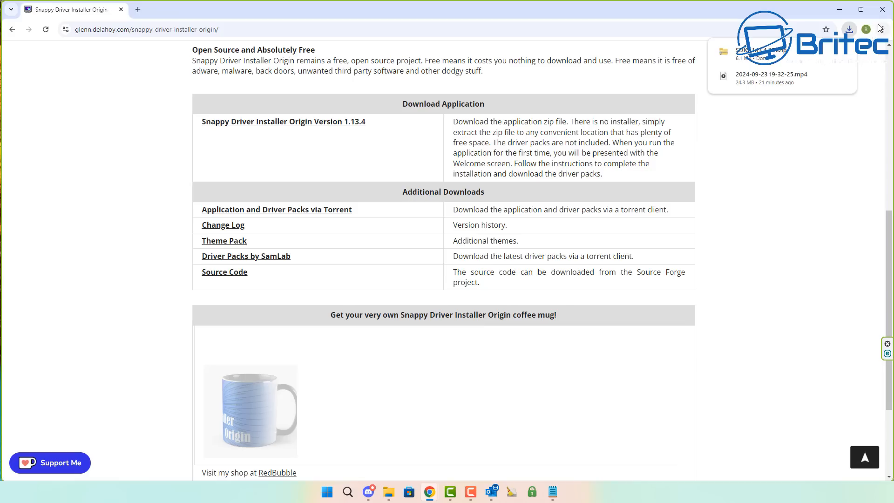
left_click(862, 78)
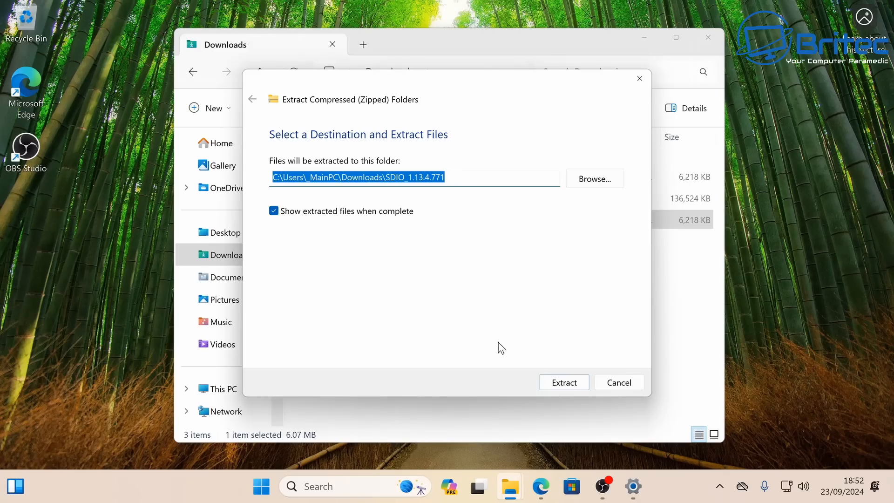
- Extract the SDIO_1.13.4.771 archive into its own folder in Downloads and open the extracted contents
left_click(567, 385)
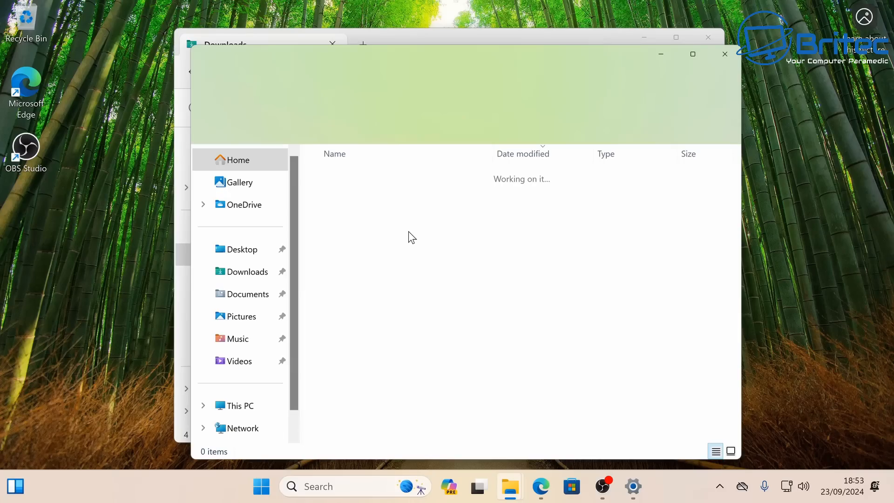
double_click(371, 194)
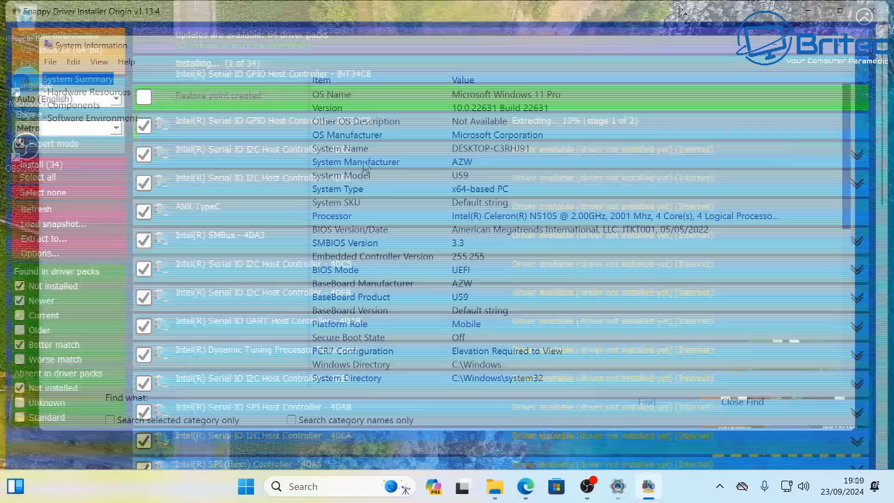
- Check the system manufacturer and model in the System Information summary
left_click(362, 162)
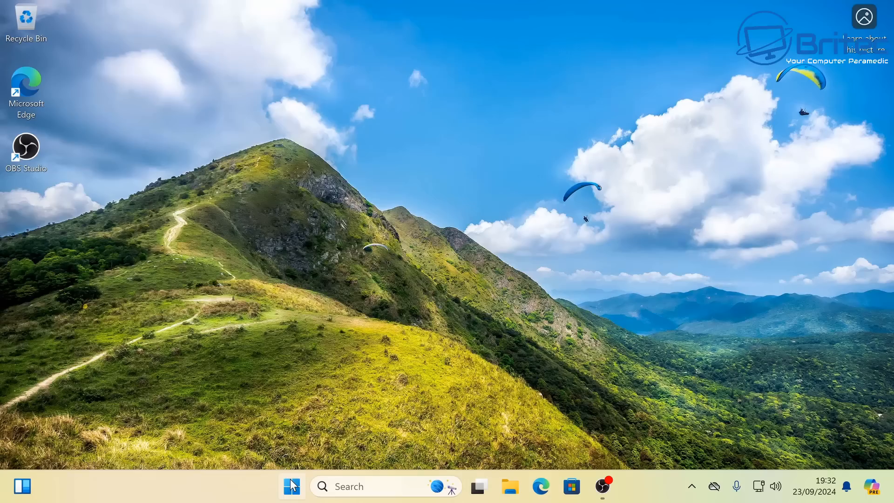
- Open Device Manager, review the drivers listed under System devices, collapse the category, and close the window
key("super+x")
left_click(284, 183)
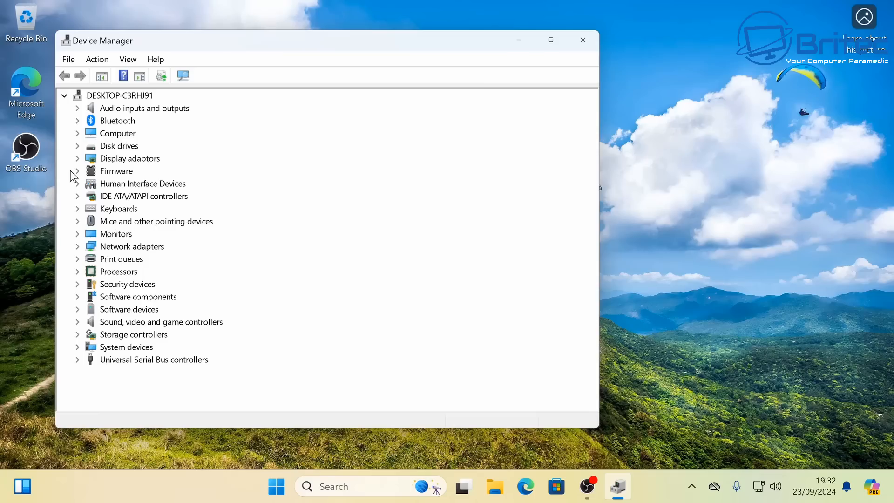
left_click(77, 347)
scroll(226, 261, "down", 20)
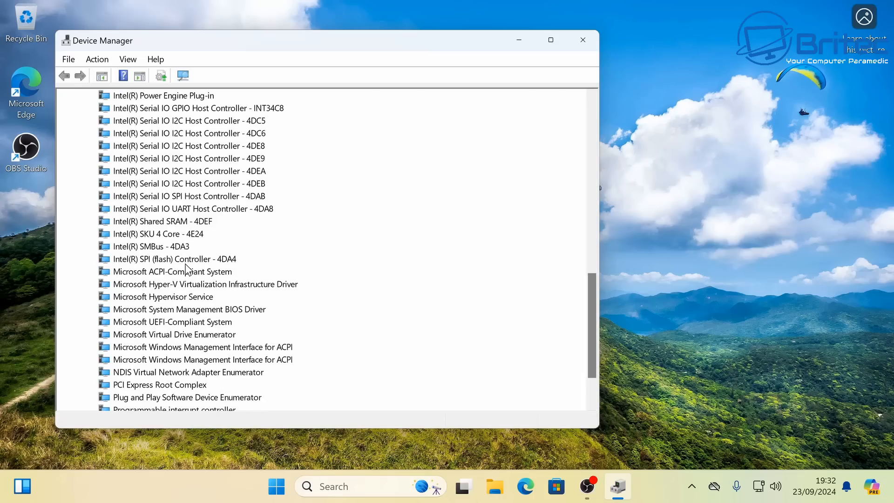
scroll(185, 268, "up", 9)
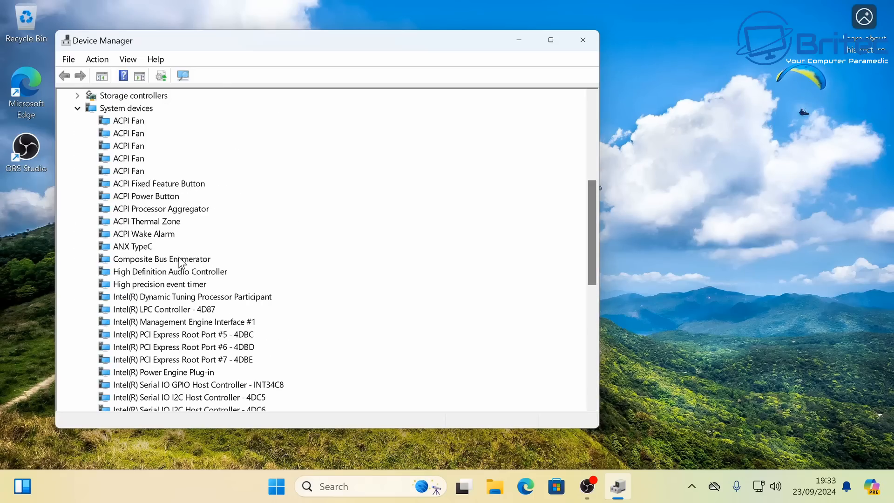
scroll(180, 263, "up", 4)
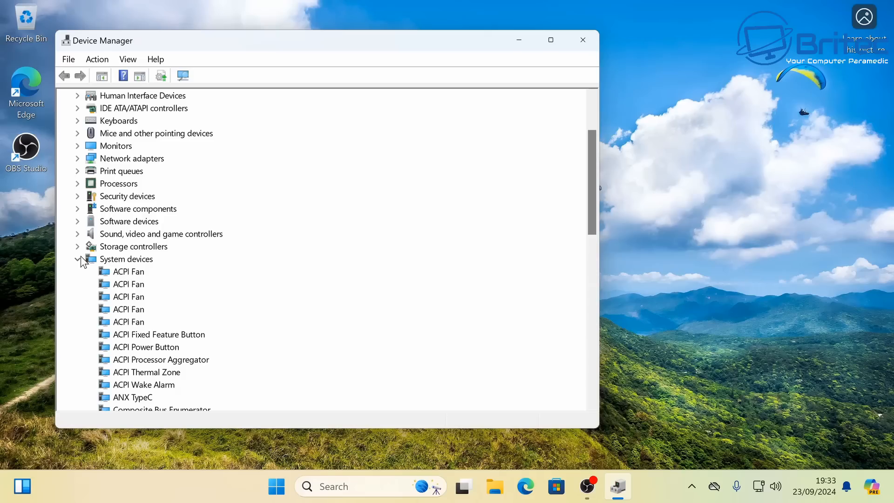
left_click(79, 258)
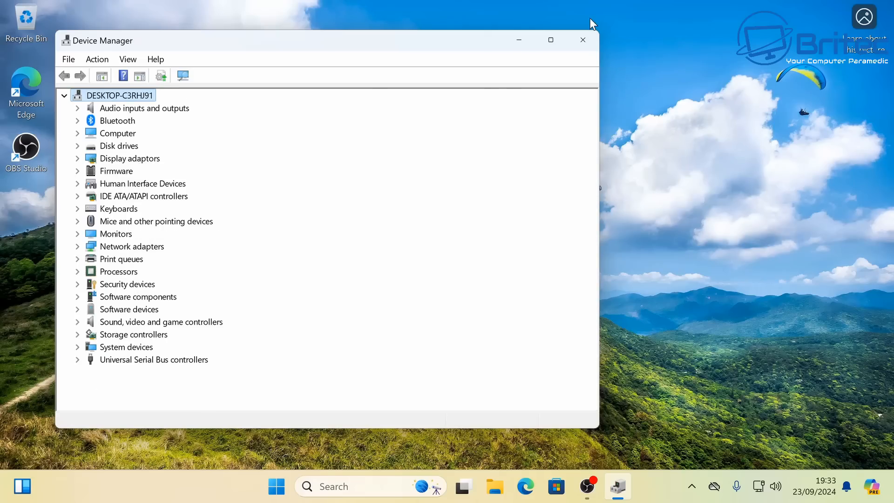
left_click(583, 40)
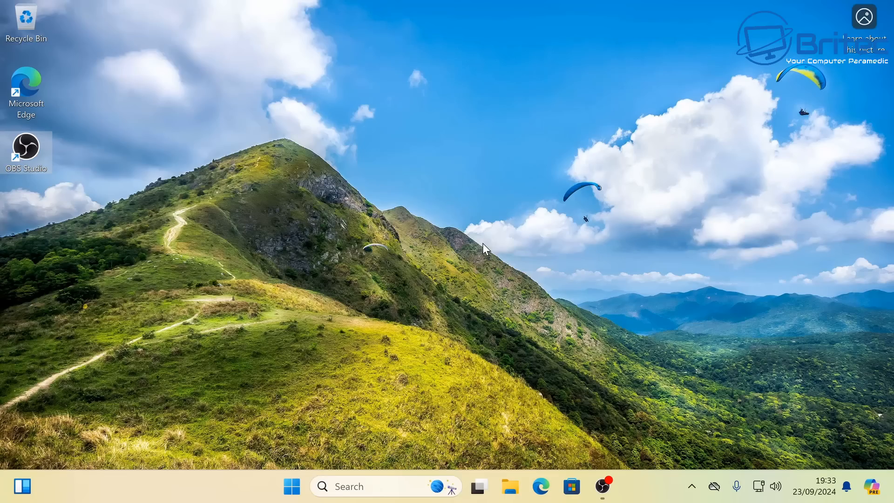